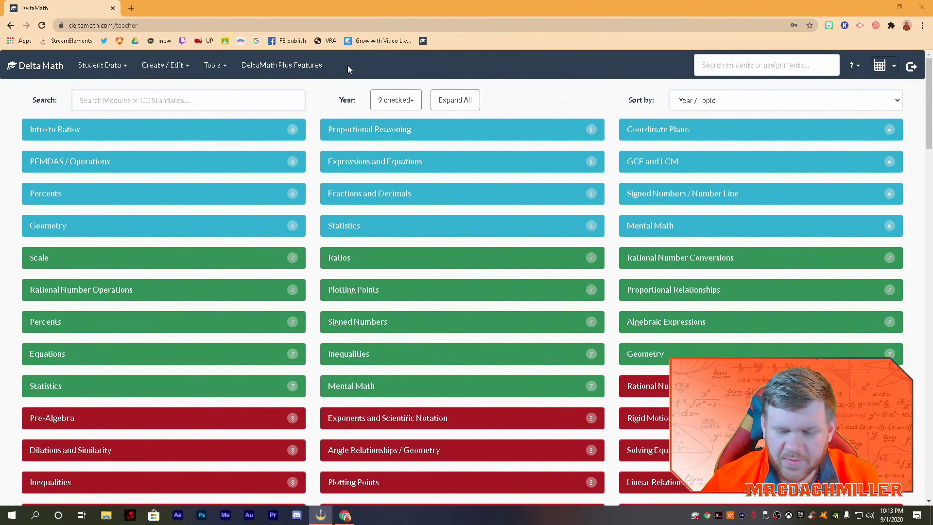
Start a new standard assignment and name it "Test".
left_click(176, 67)
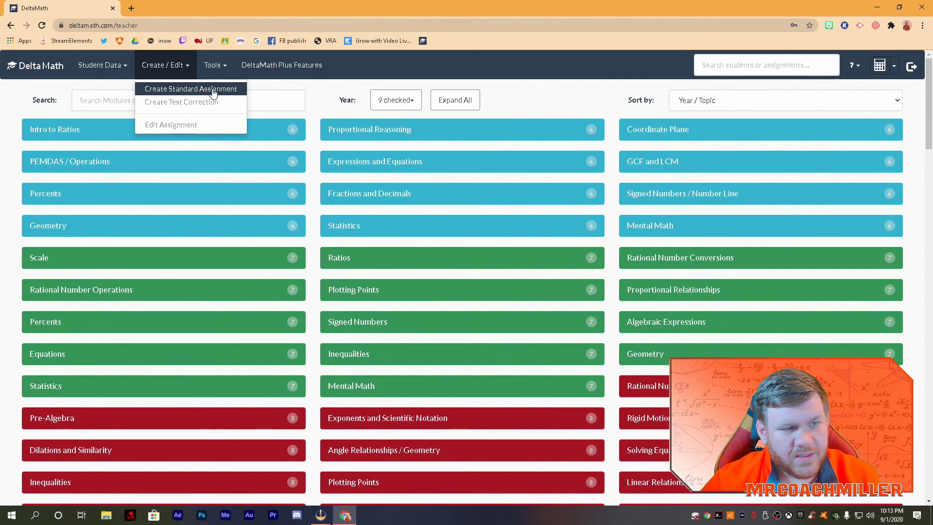
left_click(180, 91)
left_click(129, 168)
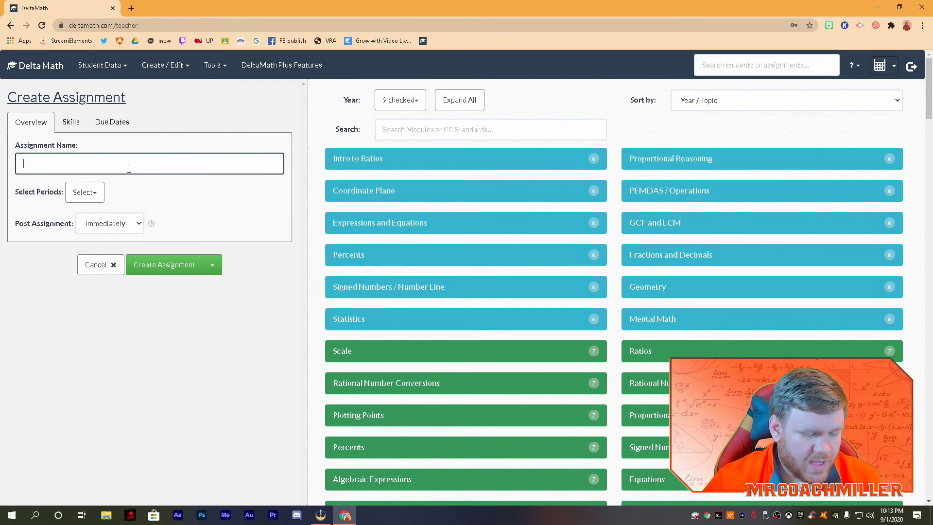
type("Test")
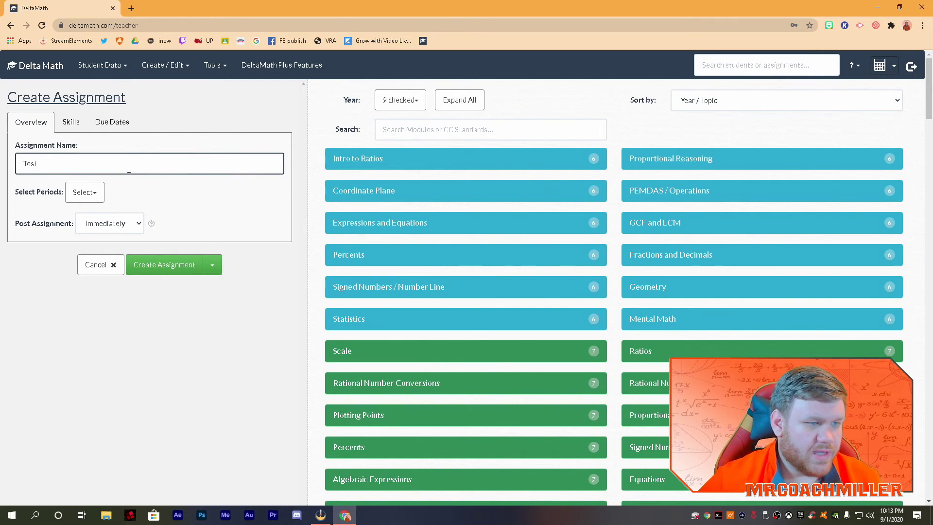
Check the class periods available for the assignment and set its posting to Specific Time.
left_click(84, 191)
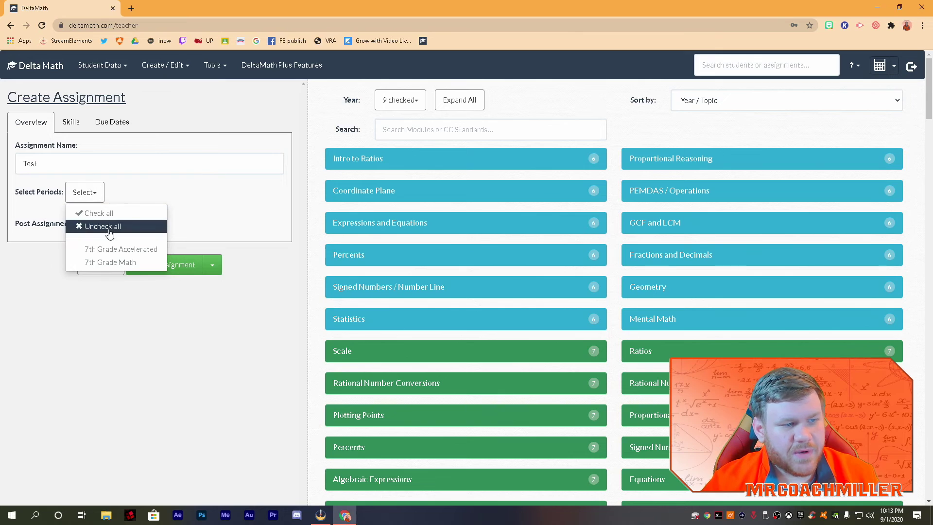
left_click(194, 195)
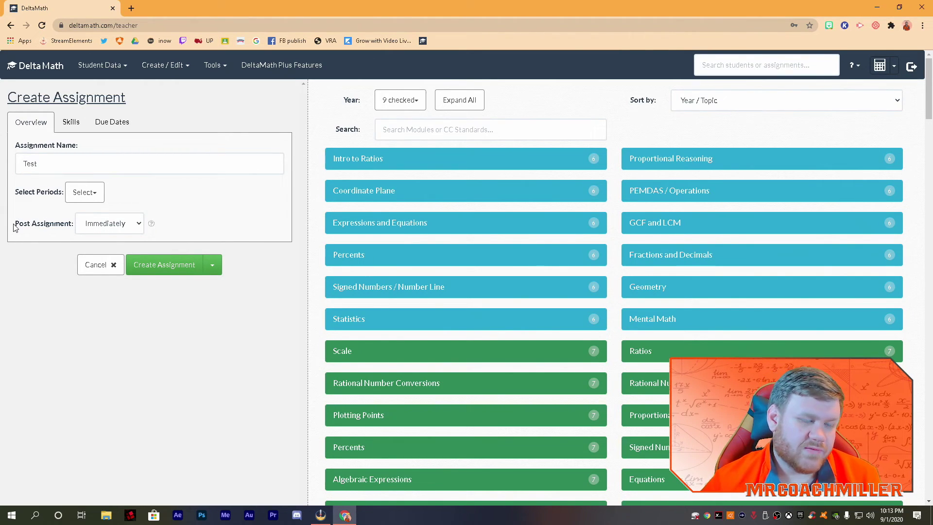
left_click(124, 224)
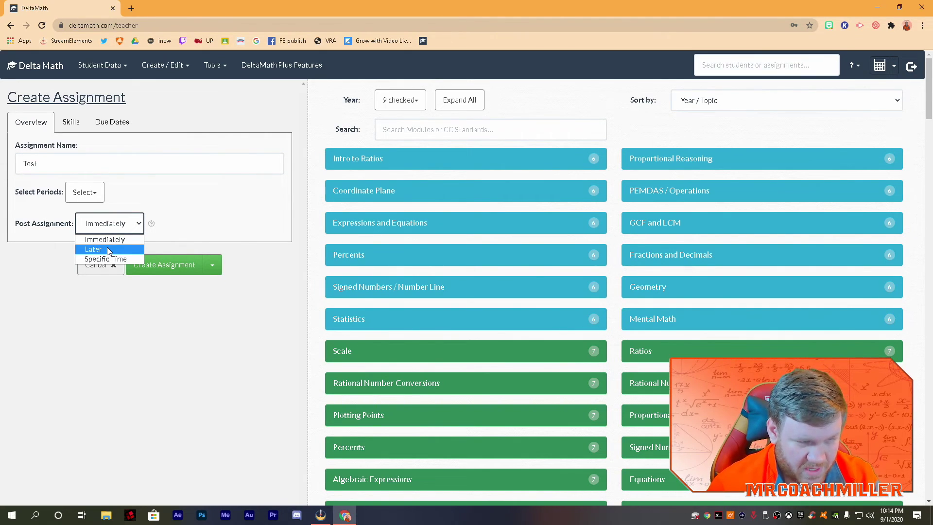
left_click(117, 258)
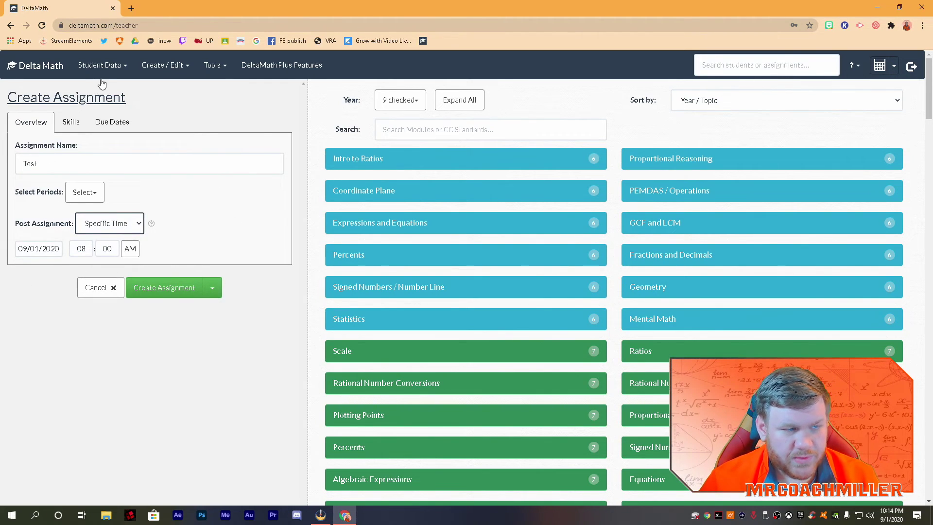
Go to the assignment's skills and examine the problem sets in the Mental Math and Fractions and Decimals modules.
left_click(73, 125)
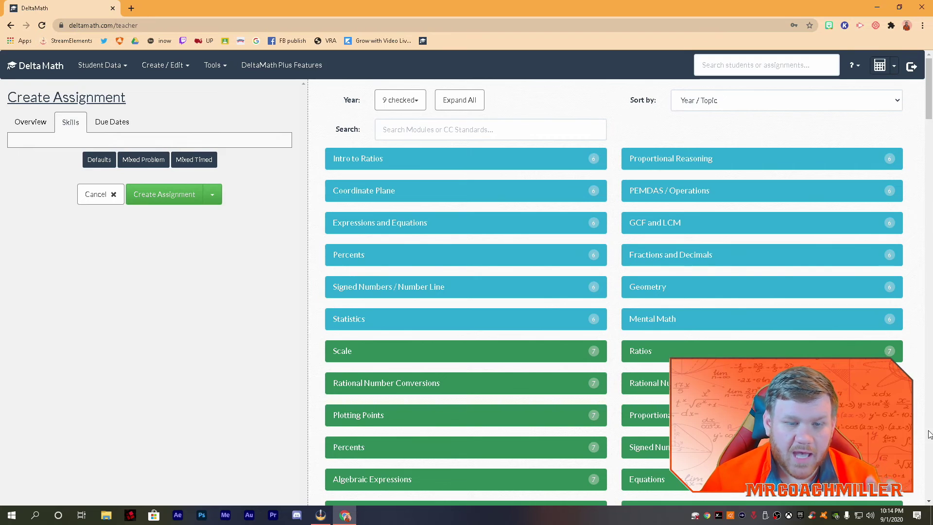
left_click(665, 314)
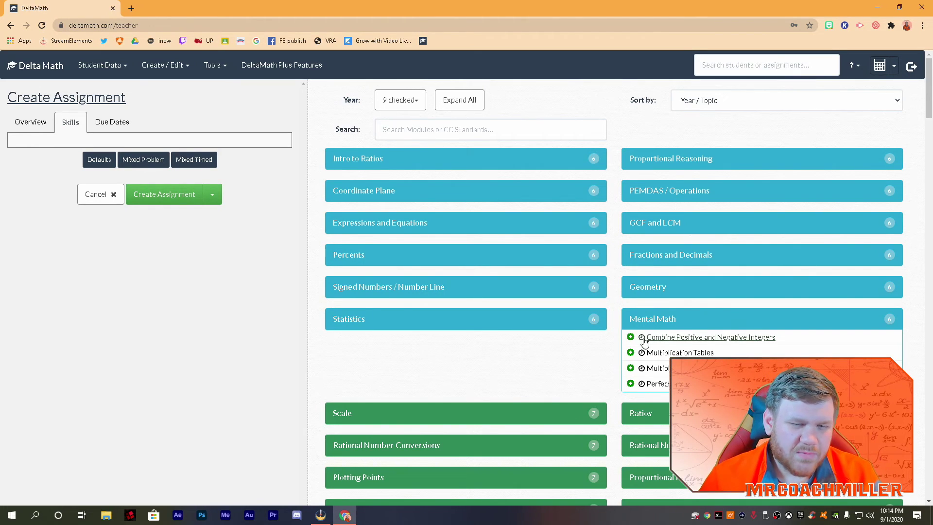
left_click(669, 248)
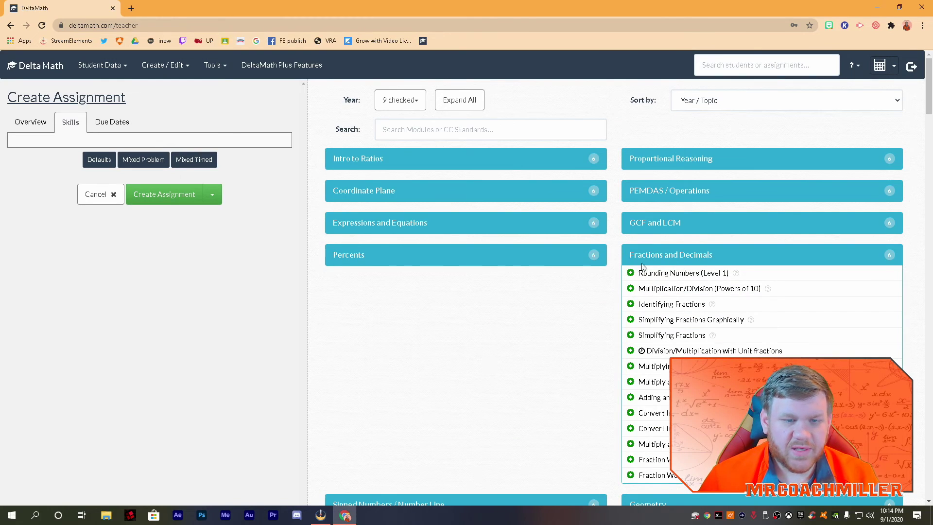
left_click(676, 255)
left_click(675, 229)
left_click(675, 231)
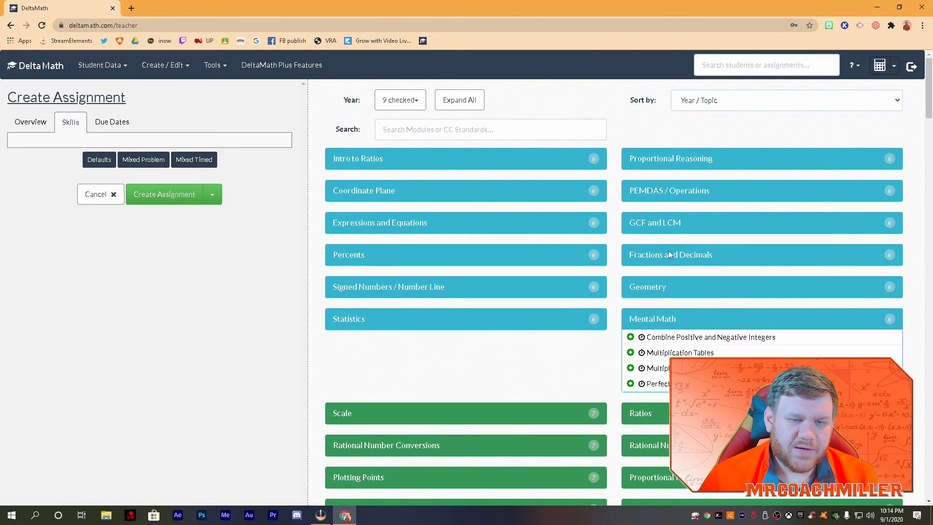
left_click(659, 319)
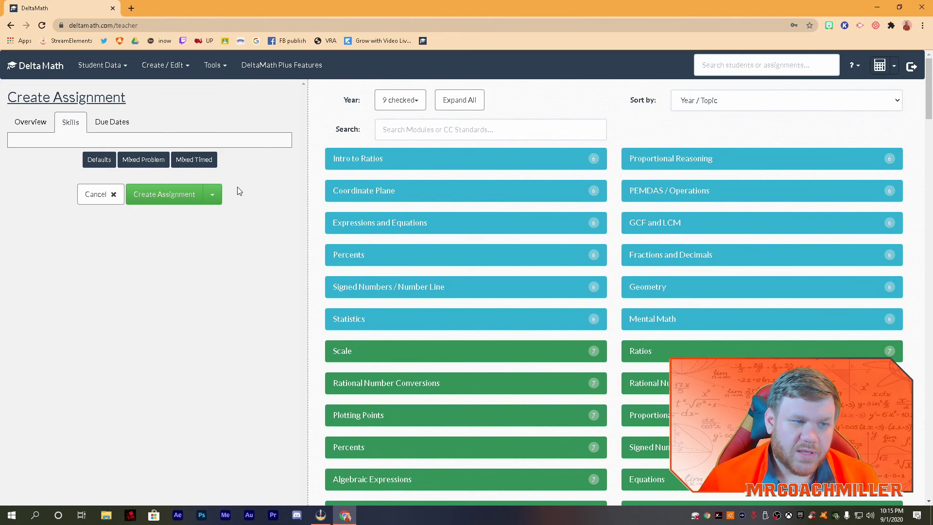
Add the timed Mental Math skill Combine Positive and Negative Integers and set its time limit to 300 seconds.
left_click(679, 318)
left_click(630, 338)
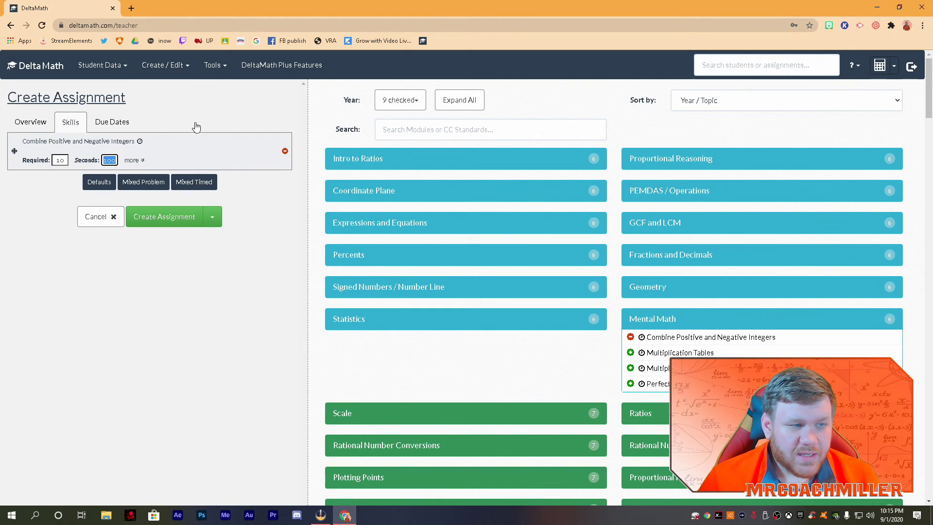
mouse_move(49, 163)
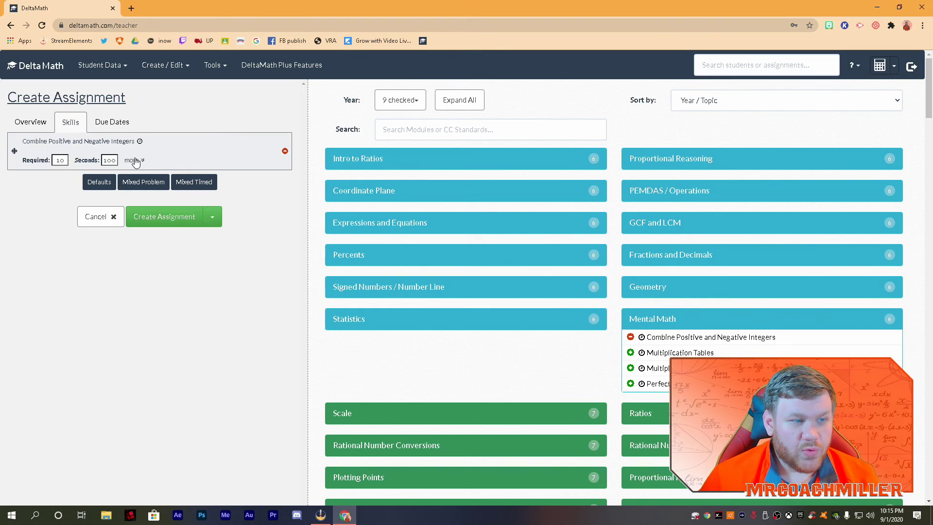
left_click(136, 161)
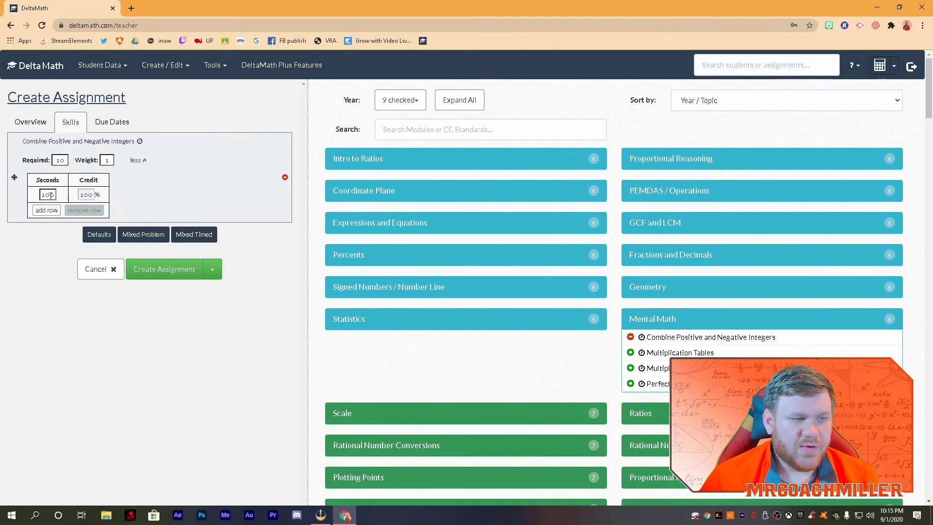
left_click_drag(54, 195, 30, 194)
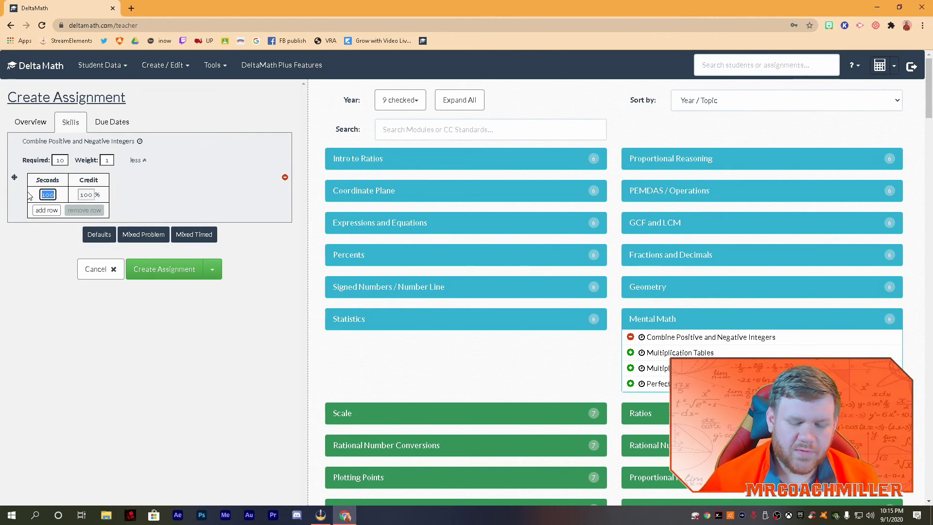
type("300")
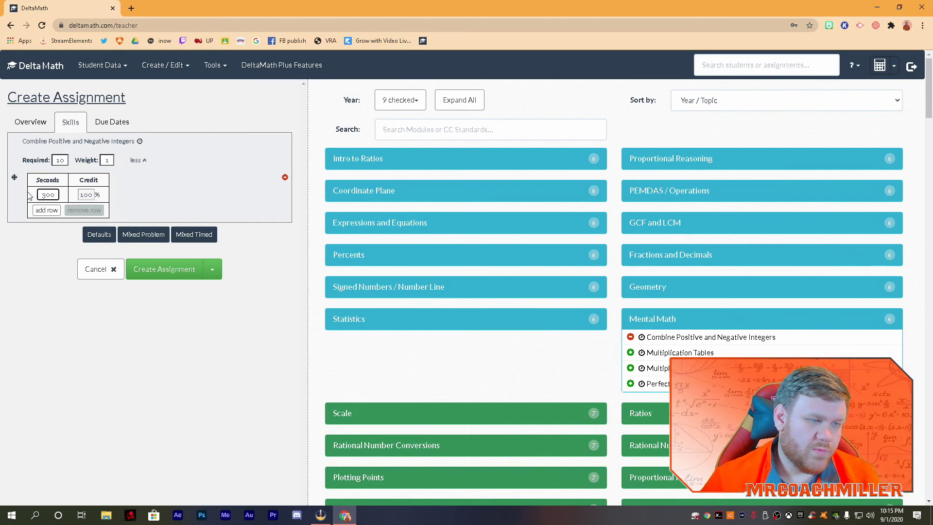
left_click(204, 187)
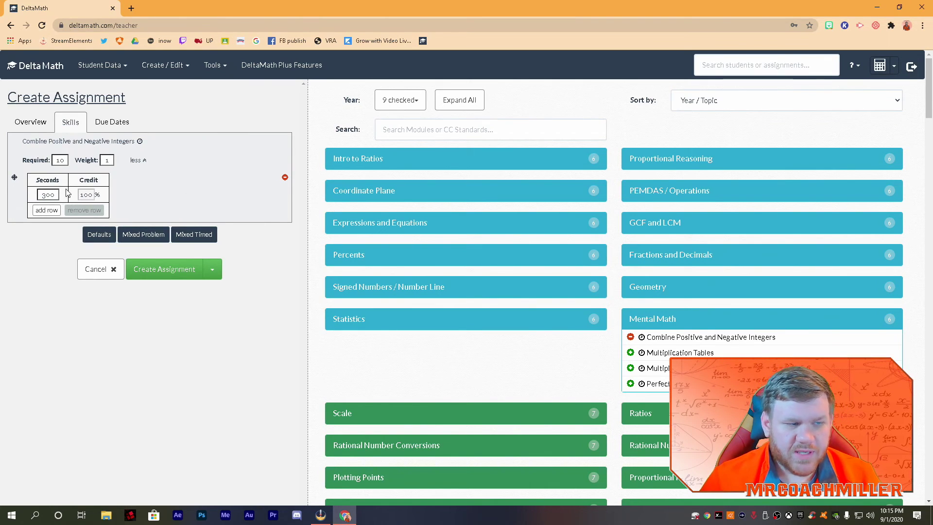
Add a second row to the skill's time and credit table, and remove the skill from the assignment.
left_click(48, 210)
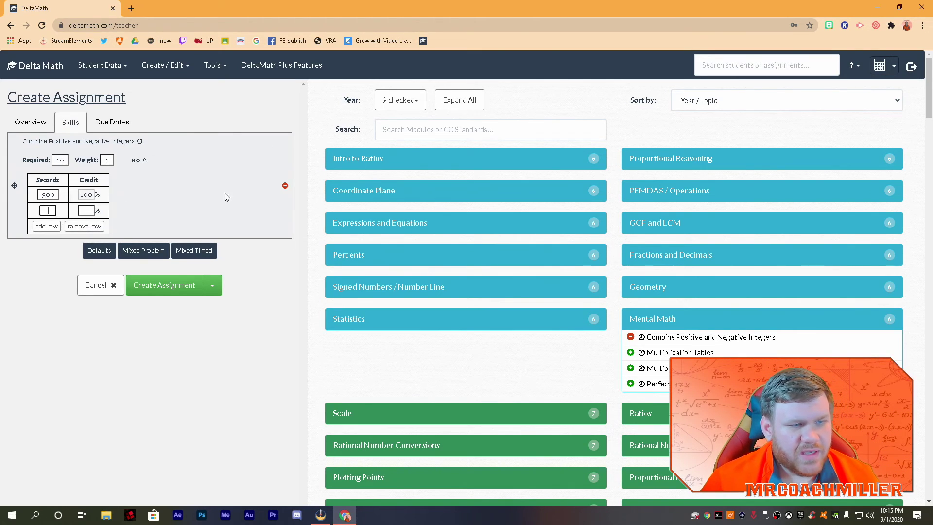
left_click(285, 185)
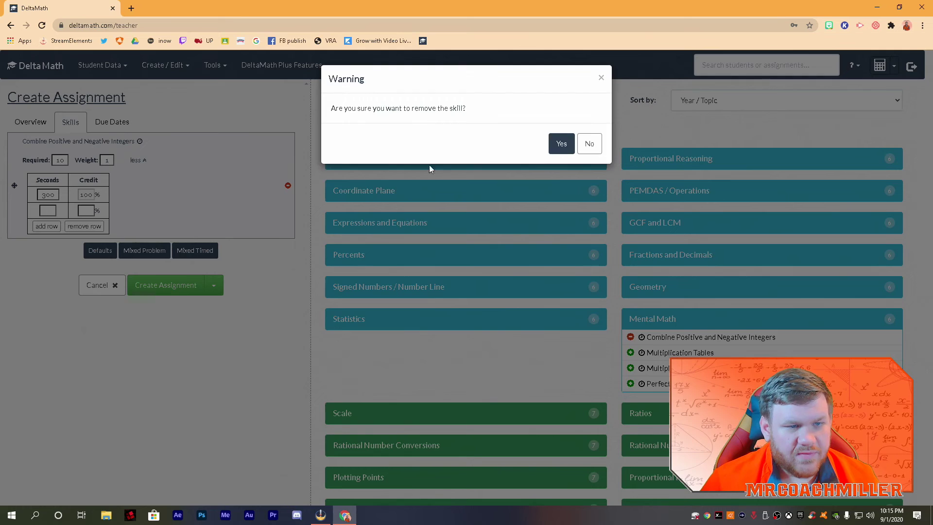
left_click(561, 144)
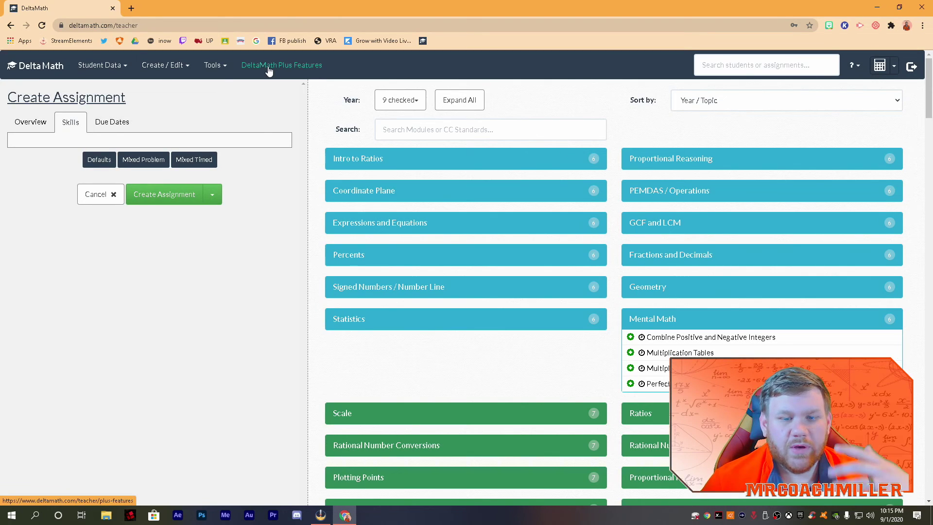
left_click(707, 323)
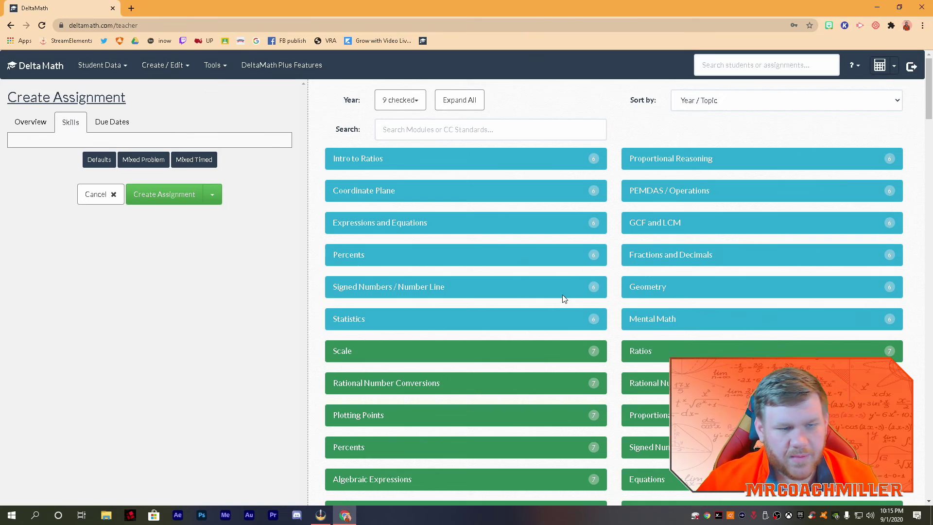
Add the Words to Expressions skill from the grade 6 Expressions and Equations module to the assignment.
left_click(366, 225)
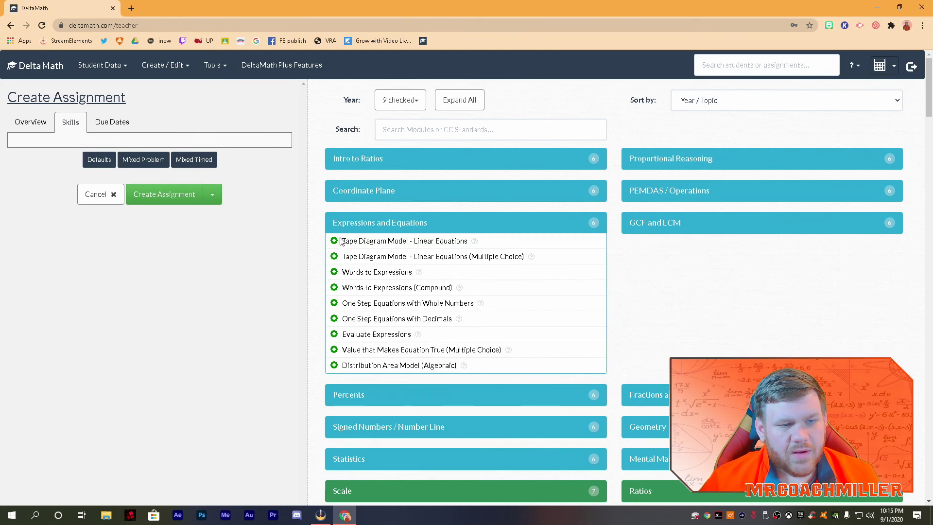
left_click(334, 273)
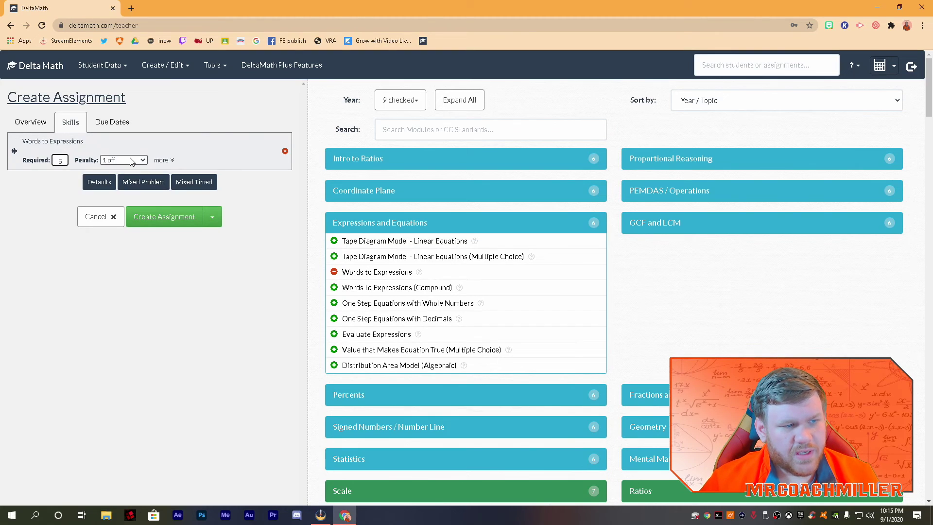
double_click(51, 161)
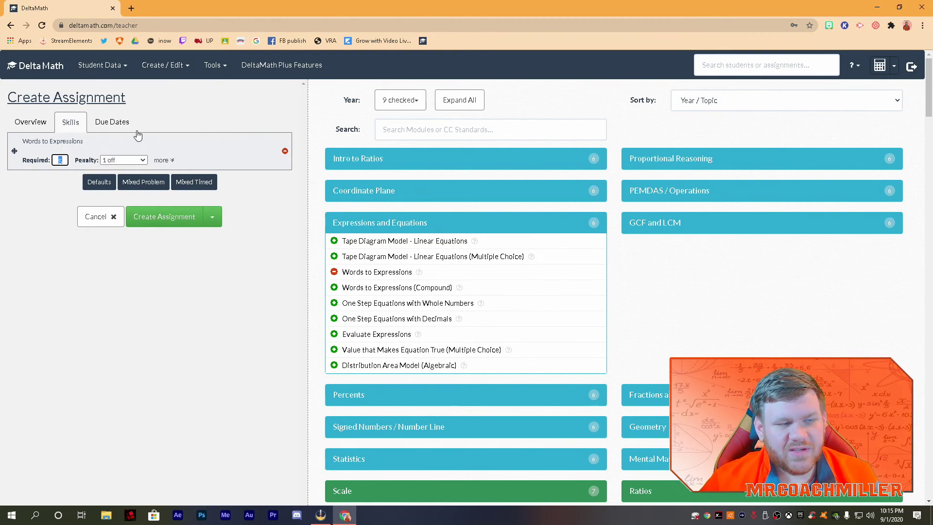
Try the Back to Zero penalty on the Words to Expressions skill, and set the penalty back to 1 off.
left_click(126, 161)
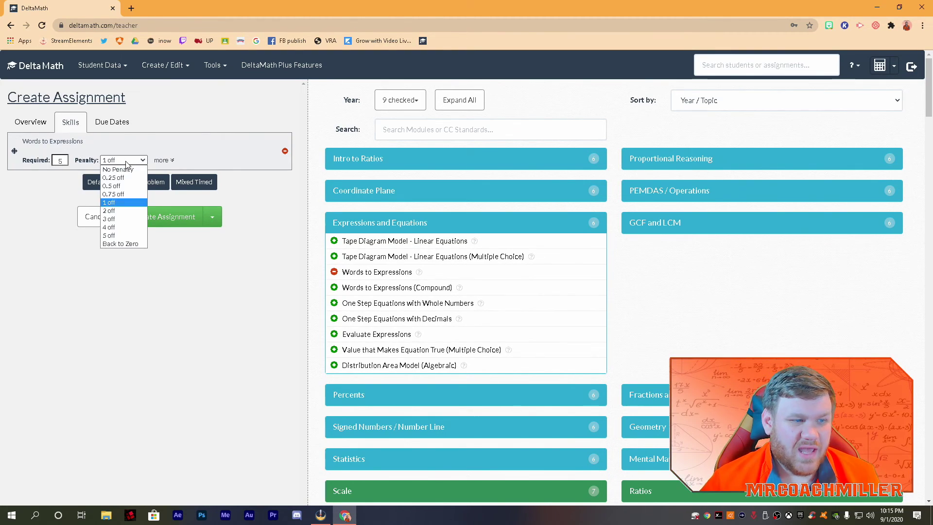
left_click(128, 243)
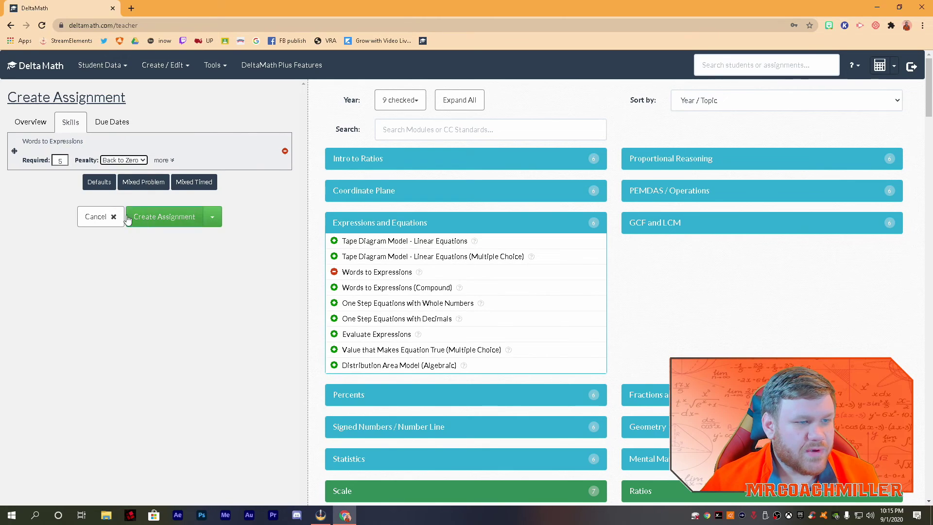
left_click(140, 161)
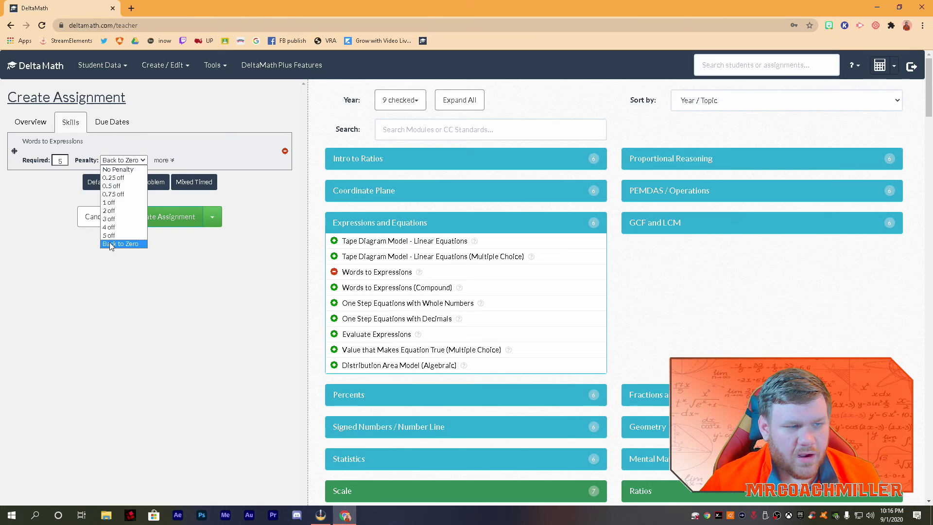
left_click(112, 204)
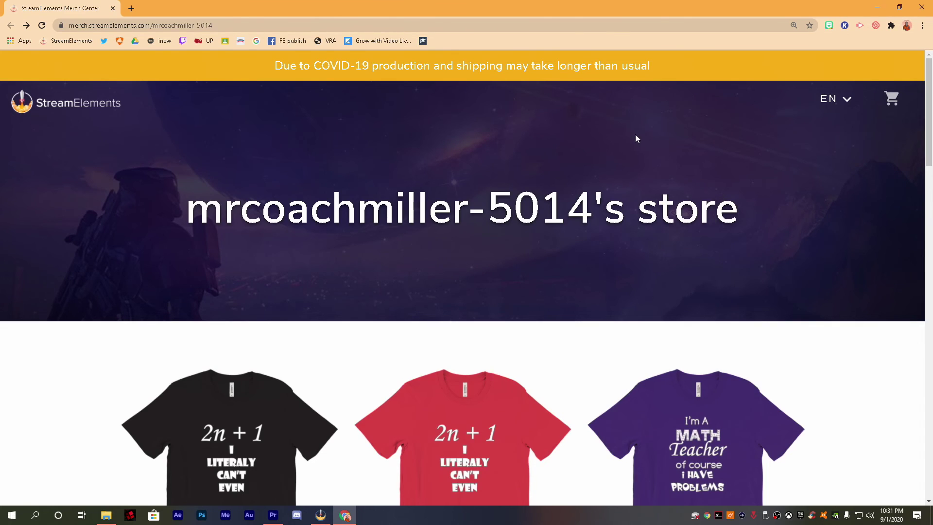
Browse the shirts, hoodies, mousepads and mugs offered in the StreamElements merch store.
scroll(596, 141, "down", 4)
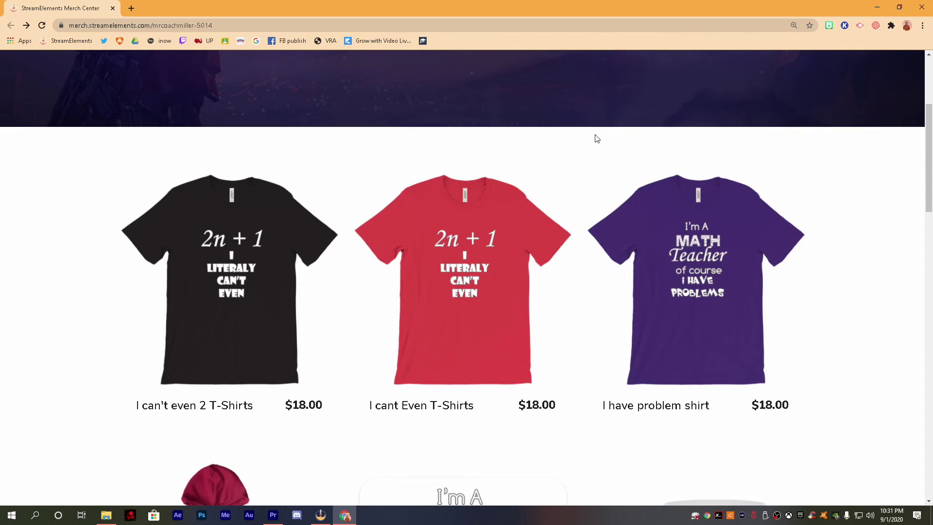
scroll(596, 139, "down", 5)
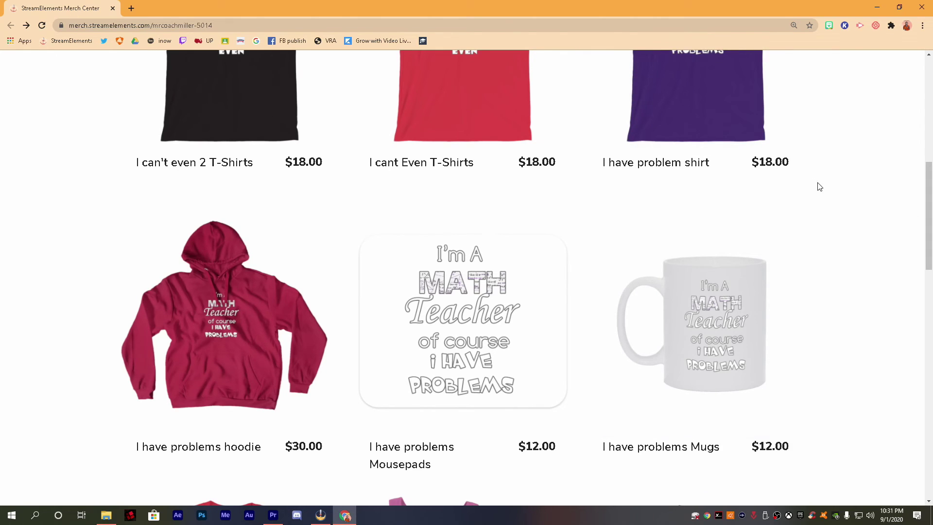
scroll(826, 217, "down", 3)
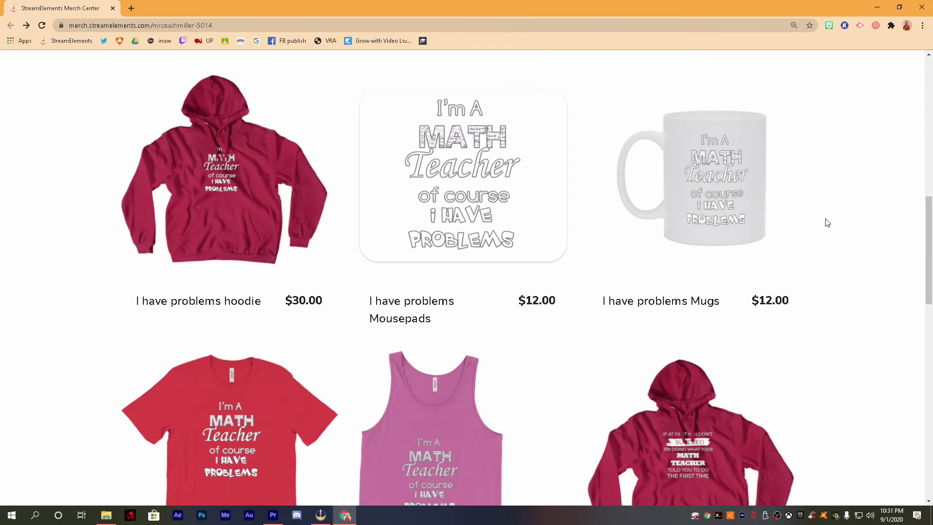
scroll(826, 223, "down", 12)
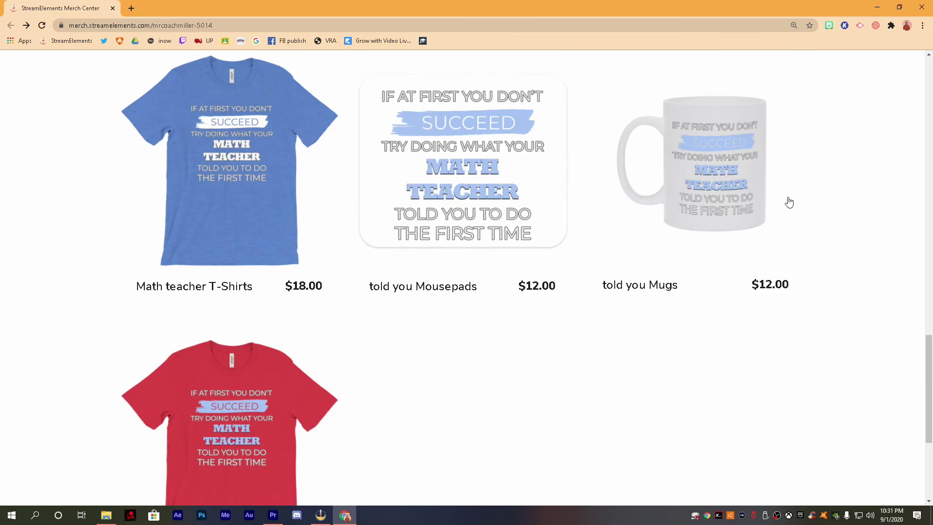
scroll(491, 335, "down", 3)
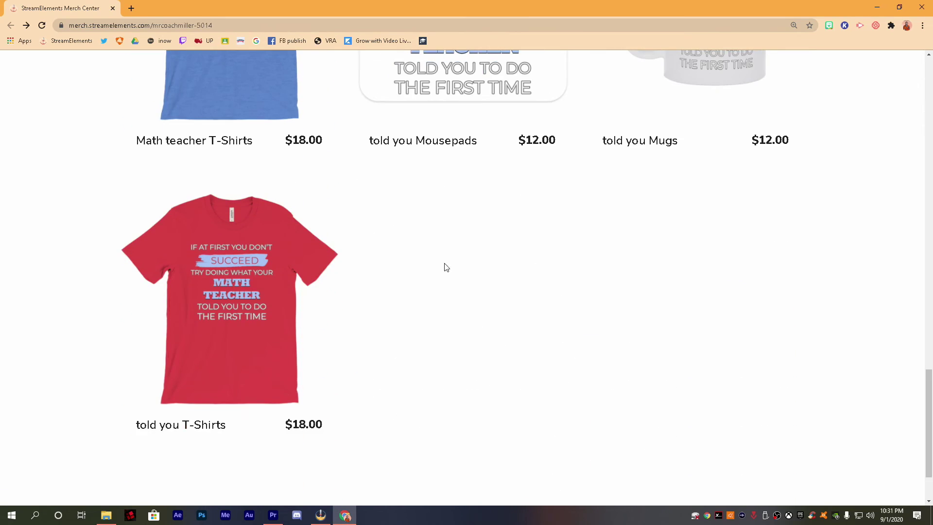
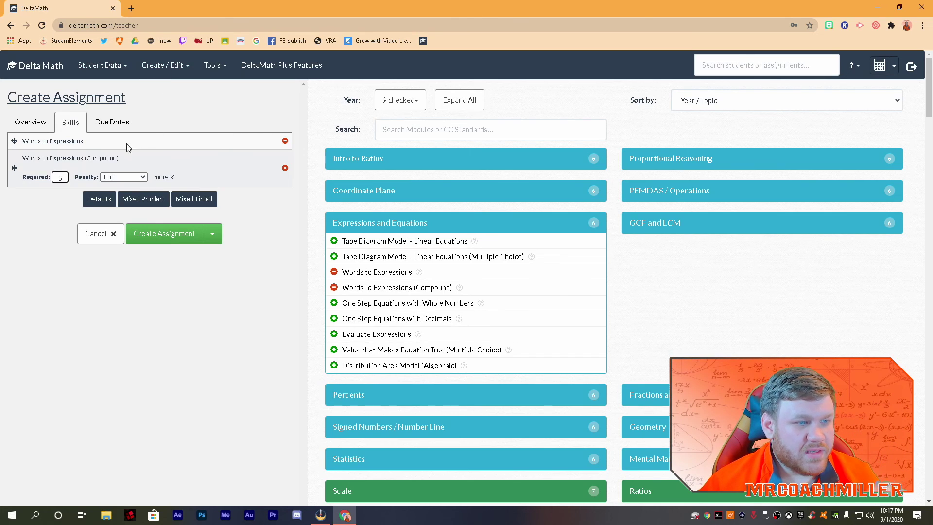
Replace the two Words to Expressions skills with a mixed problem named Review that requires 10 problems.
left_click(285, 167)
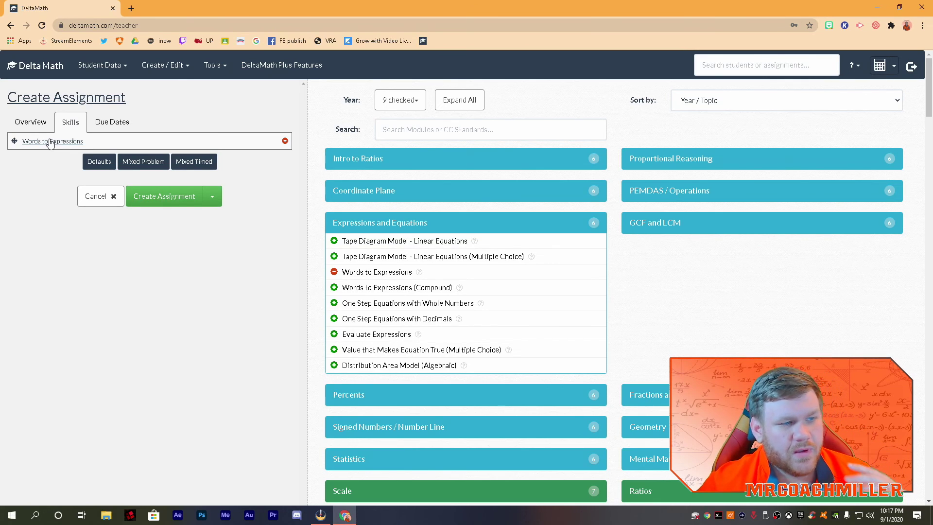
left_click(286, 141)
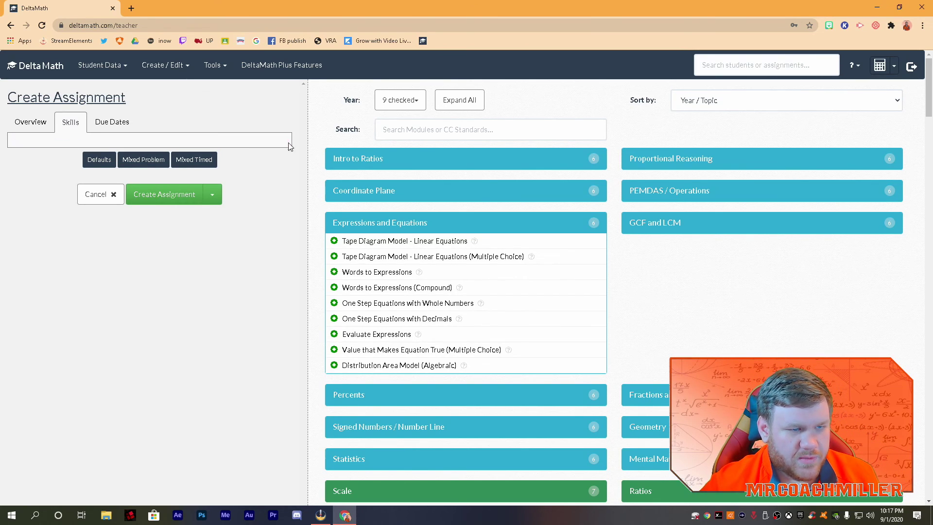
left_click(136, 159)
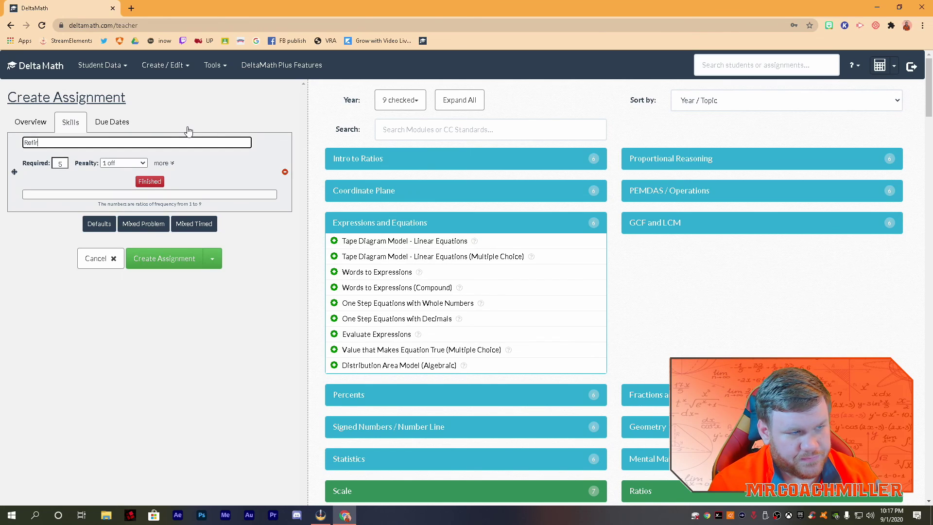
type("view")
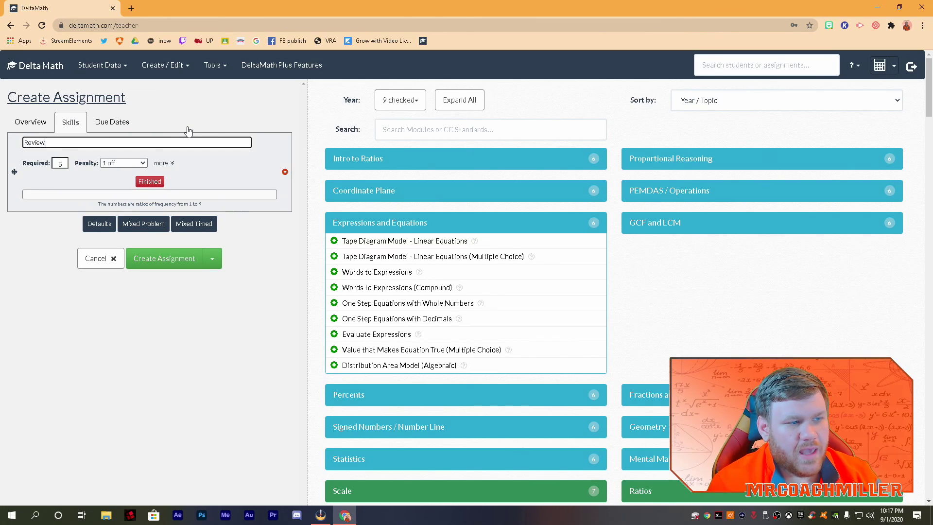
double_click(60, 164)
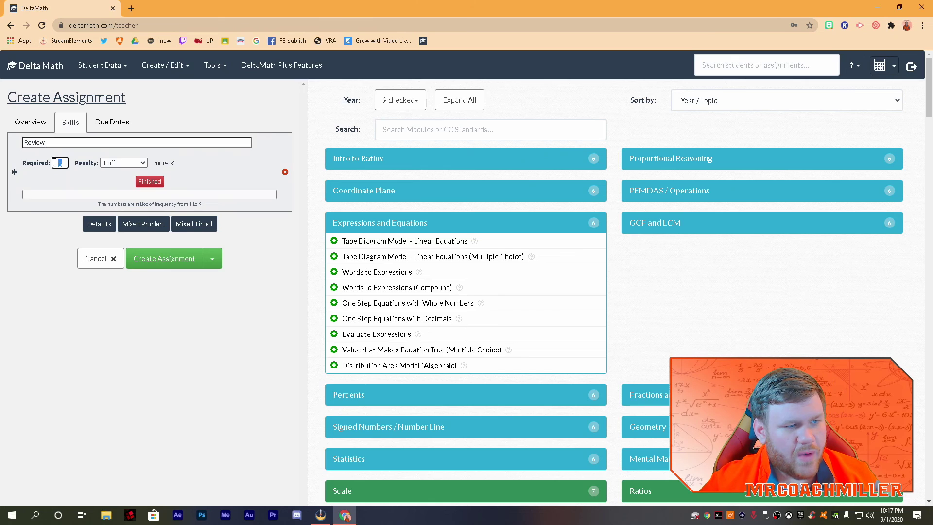
type("10")
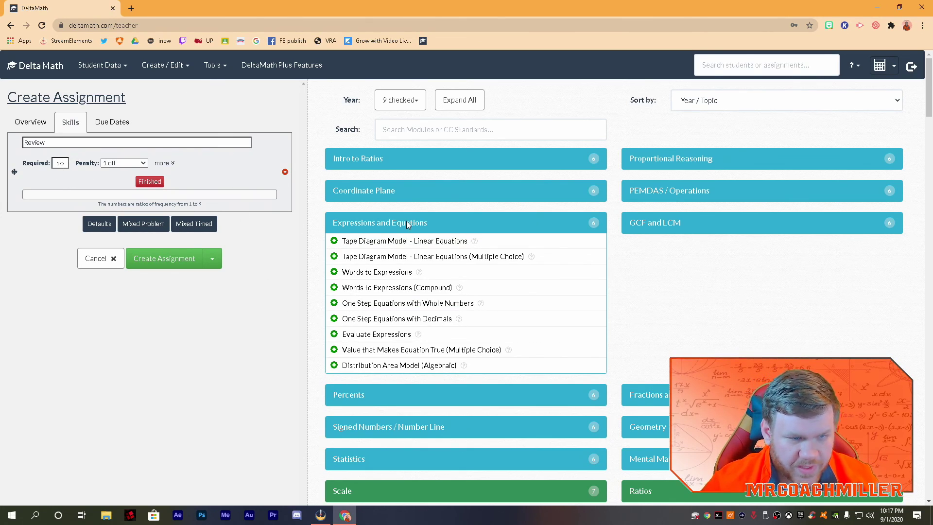
Add One Step Equations with Whole Numbers, One Step Equations with Decimals, Words to Expressions, and Words to Expressions (Compound) to the Review mixed problem.
left_click(333, 303)
left_click(333, 318)
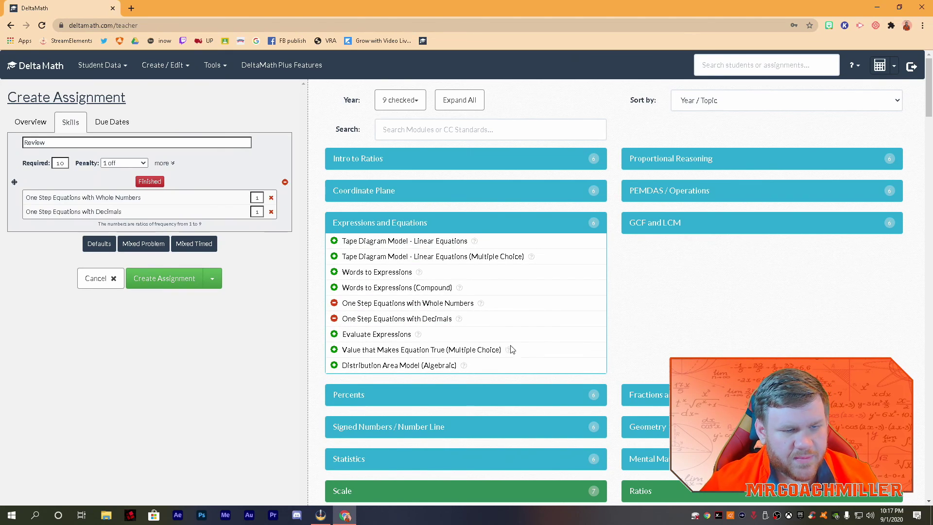
left_click(333, 271)
left_click(333, 287)
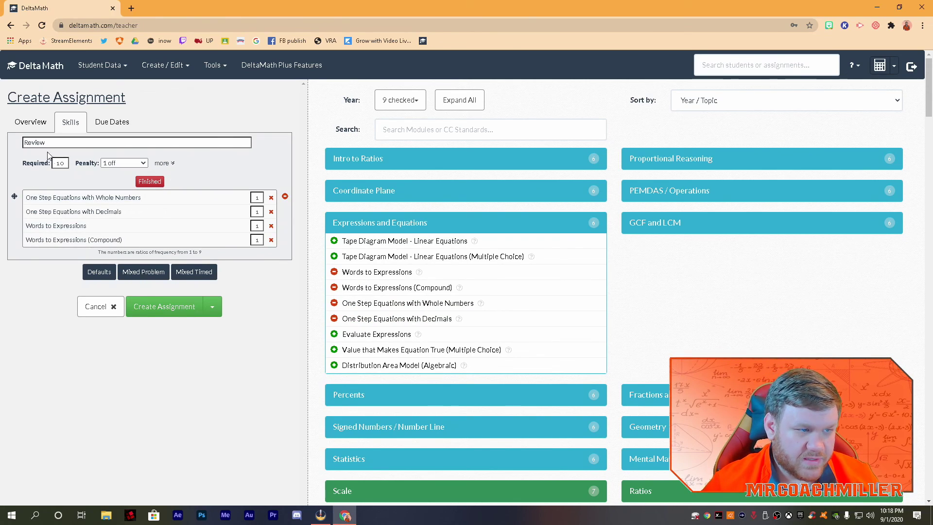
Set the Review mixed problem's required count to 12 and show its additional settings.
left_click(31, 162)
type("12")
left_click(162, 162)
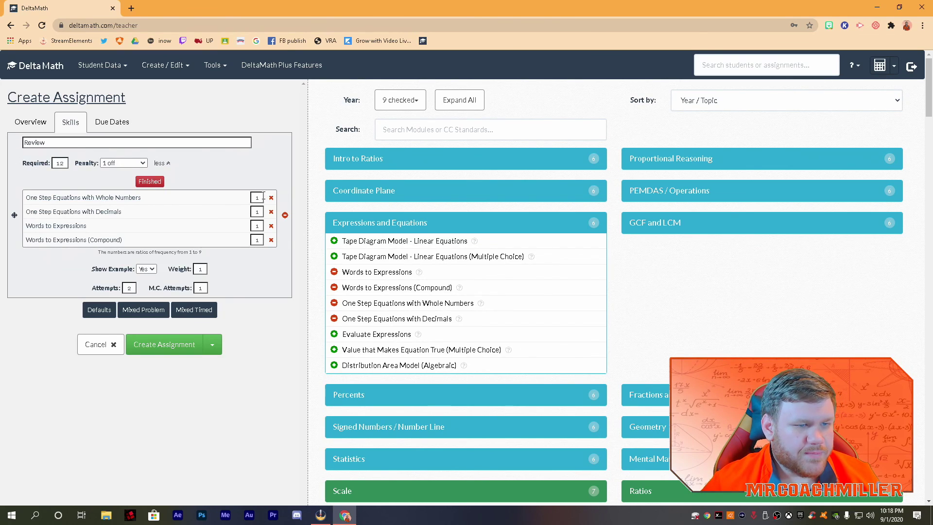
Set the frequency ratio of all four skills in the Review mixed problem to 3.
double_click(261, 197)
type("3")
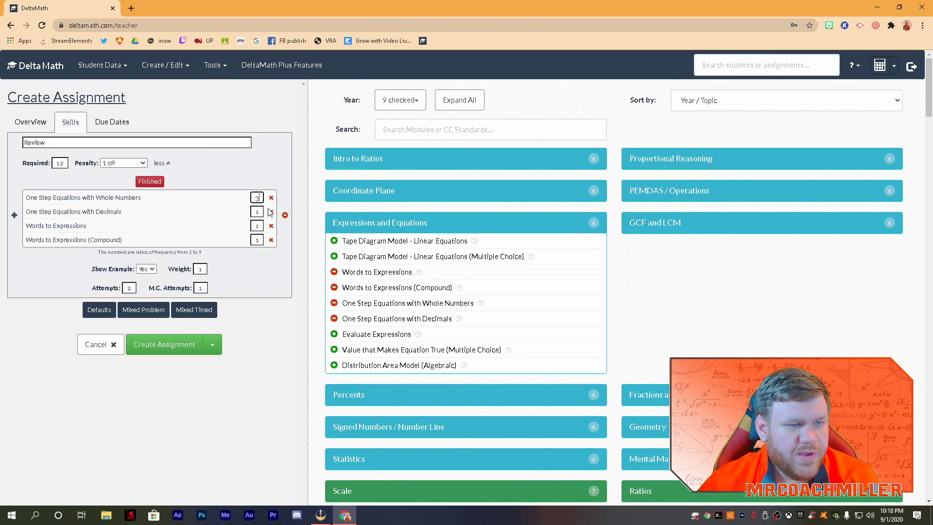
double_click(257, 212)
type("3")
double_click(257, 226)
type("3")
double_click(257, 239)
type("3")
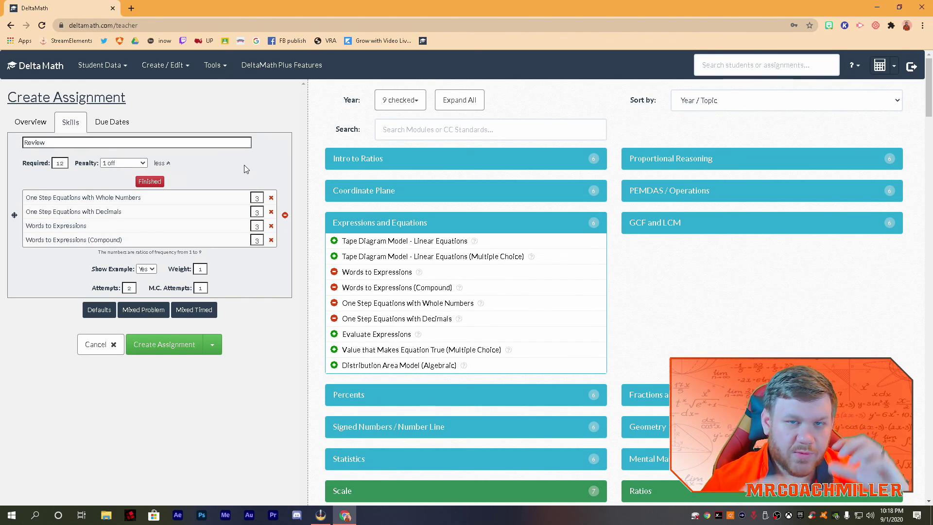
Set the Review mixed problem's attempts to 1, and check its Show Example and Weight options.
double_click(128, 287)
type("1")
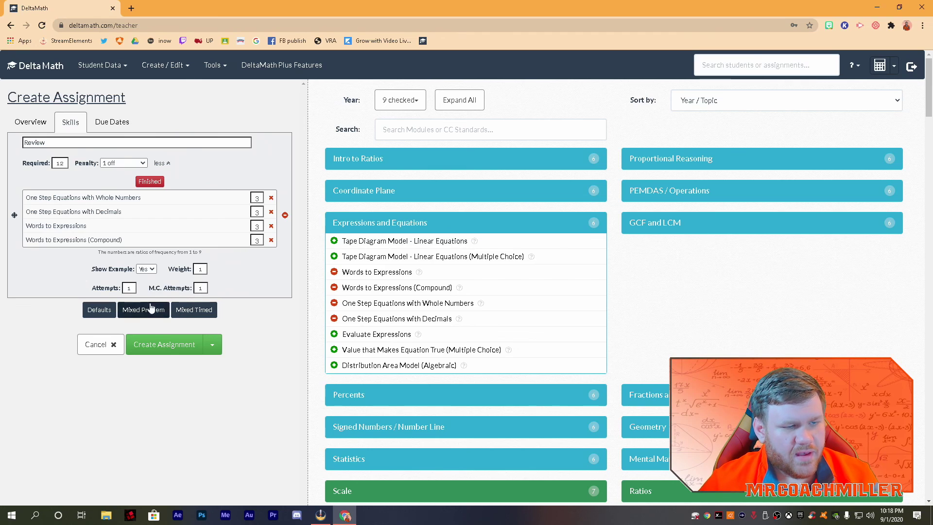
left_click(152, 273)
left_click(145, 277)
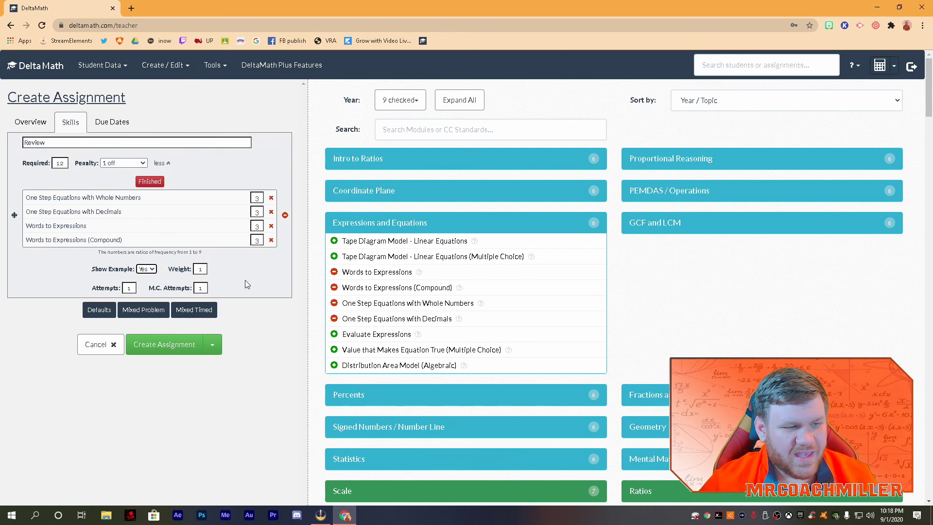
left_click(204, 269)
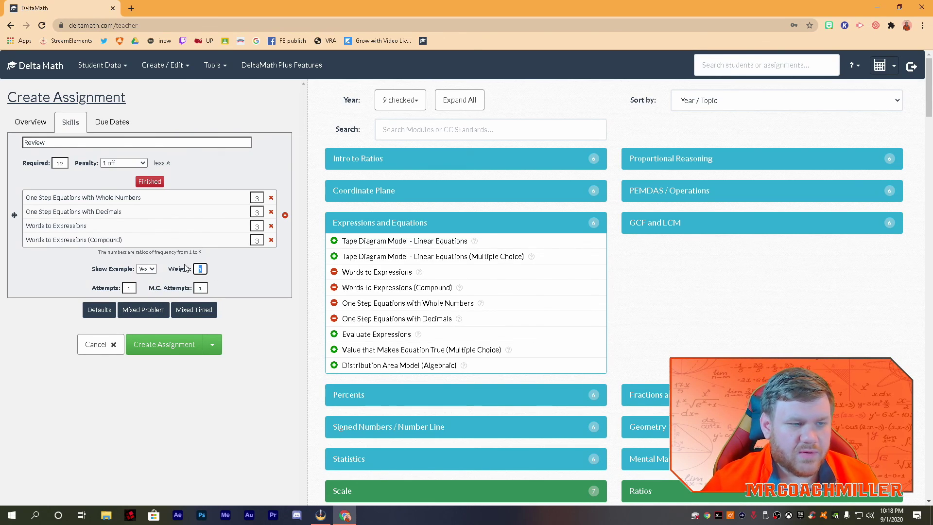
left_click(260, 273)
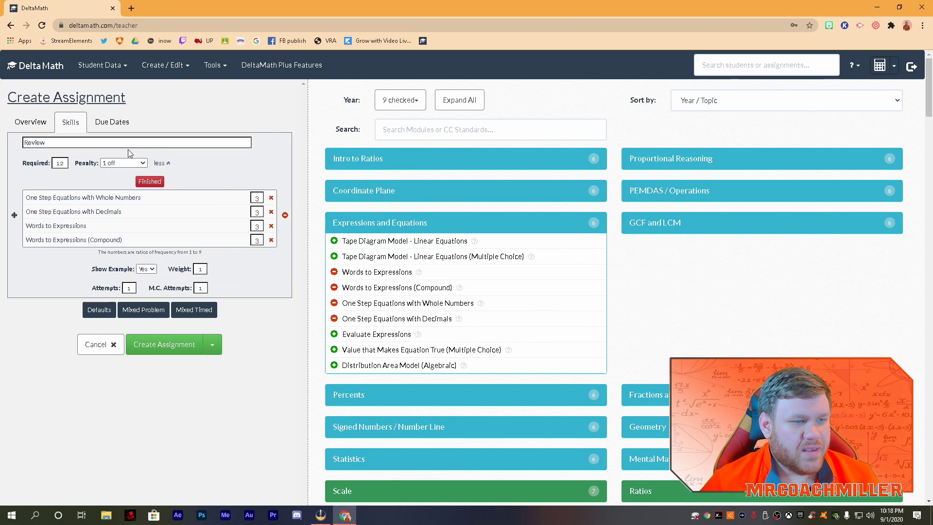
left_click(162, 162)
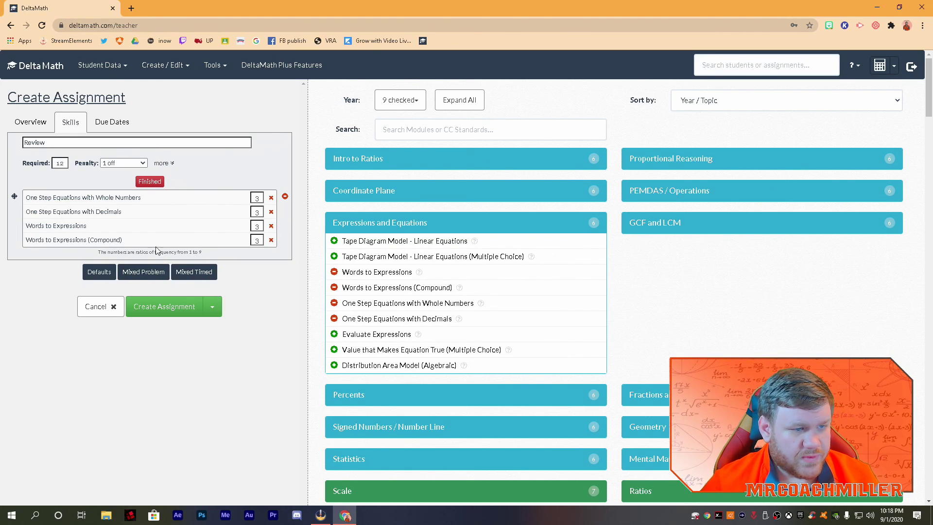
Set the assignment's due date to 09/01/2020 at 08:00 AM.
left_click(119, 125)
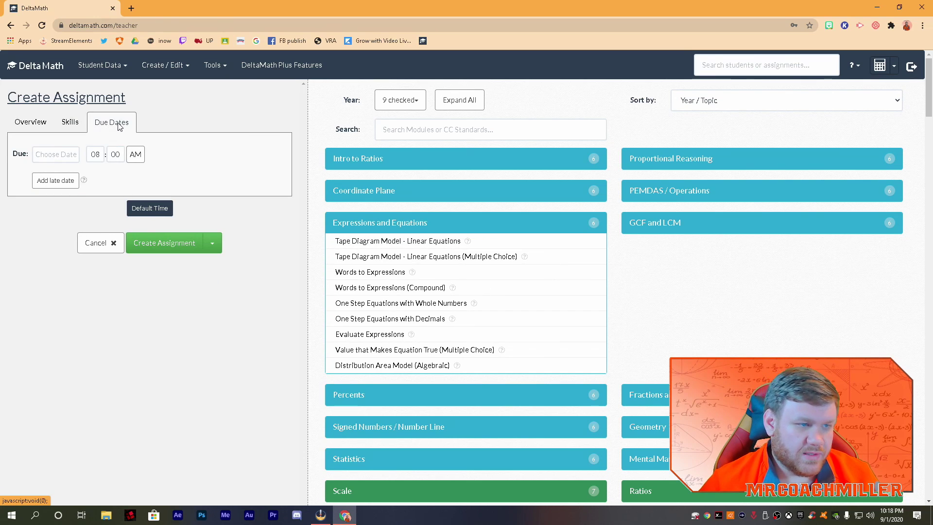
left_click(54, 155)
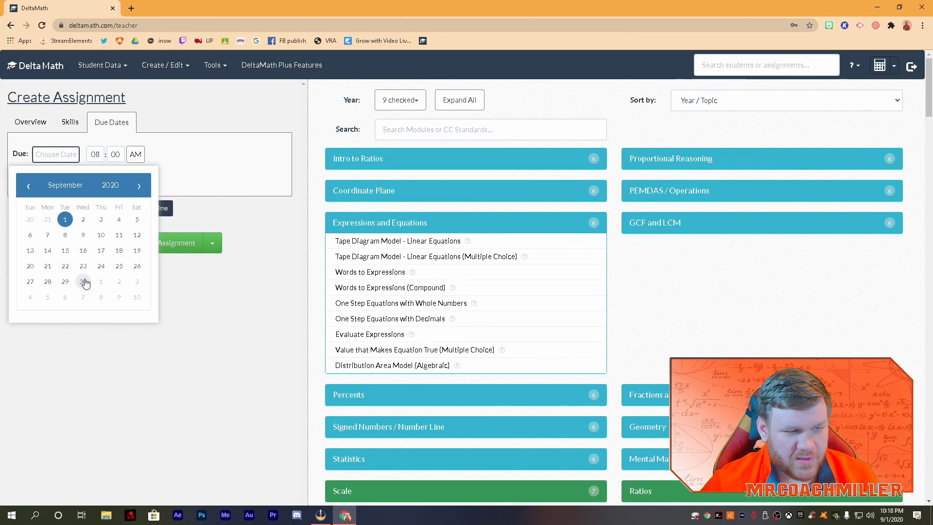
left_click(175, 150)
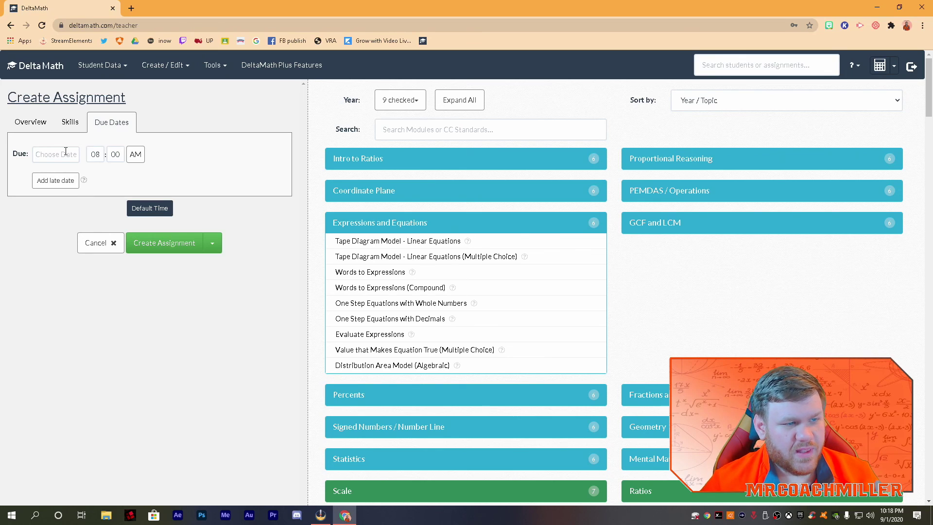
left_click(136, 155)
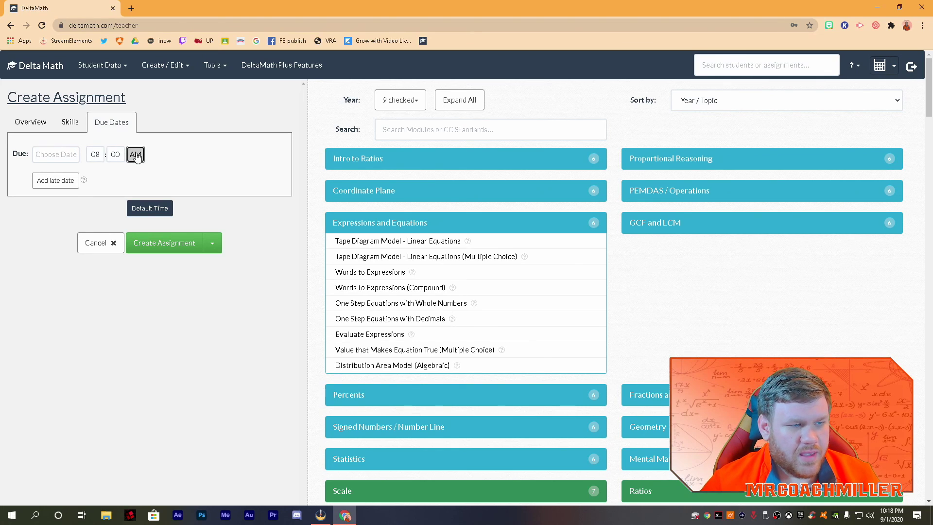
left_click(136, 154)
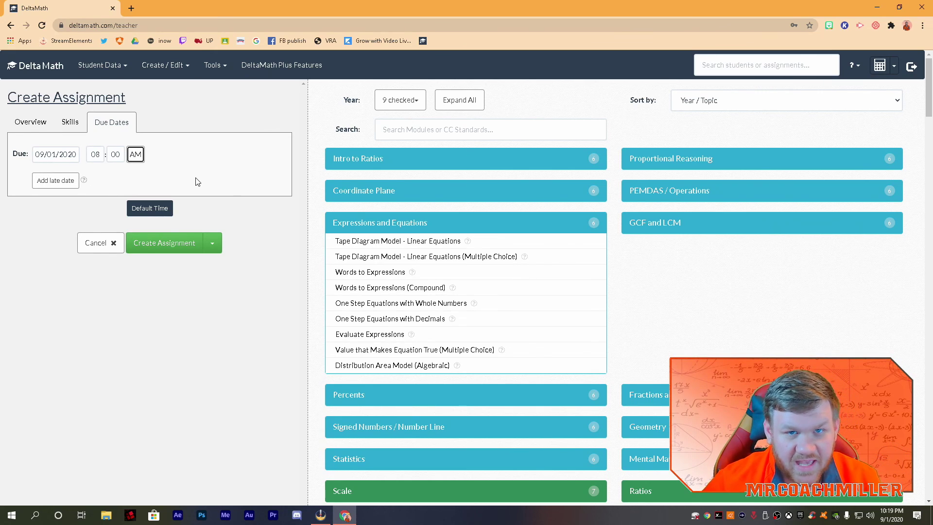
Try adding a late date with partial credit to the assignment, and remove it.
left_click(64, 180)
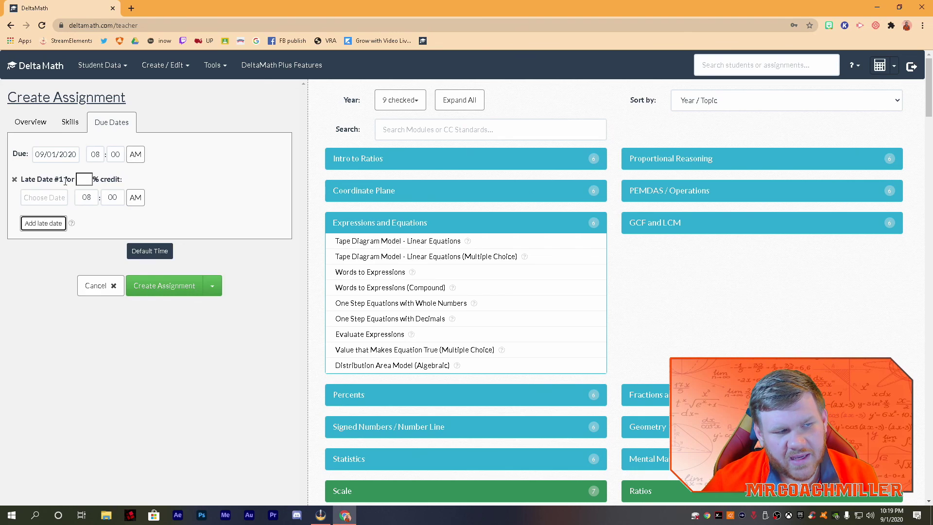
left_click(87, 179)
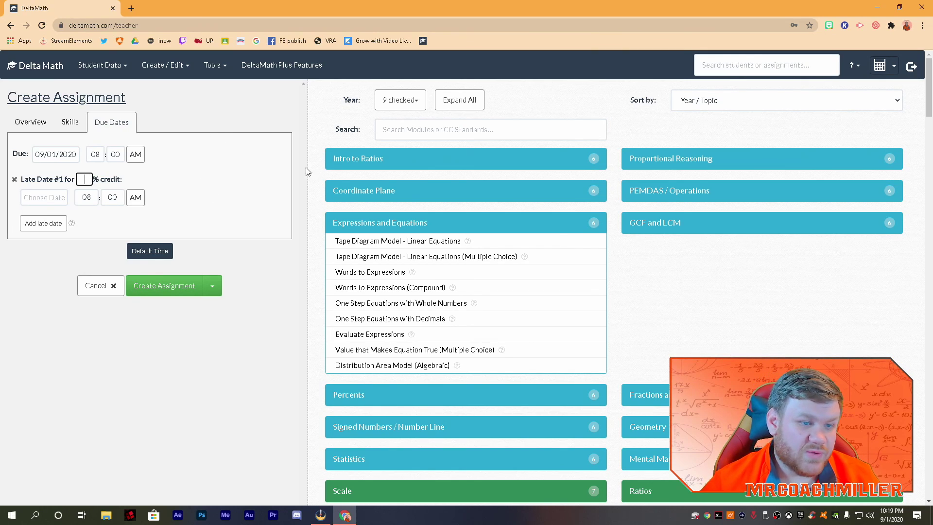
left_click(14, 179)
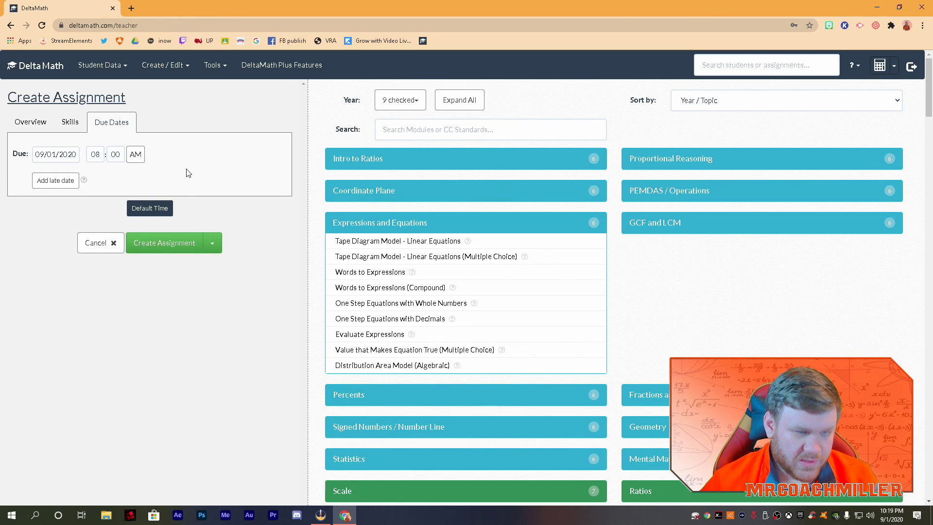
Collapse the Expressions and Equations module and return to the assignment's overview settings.
left_click(419, 224)
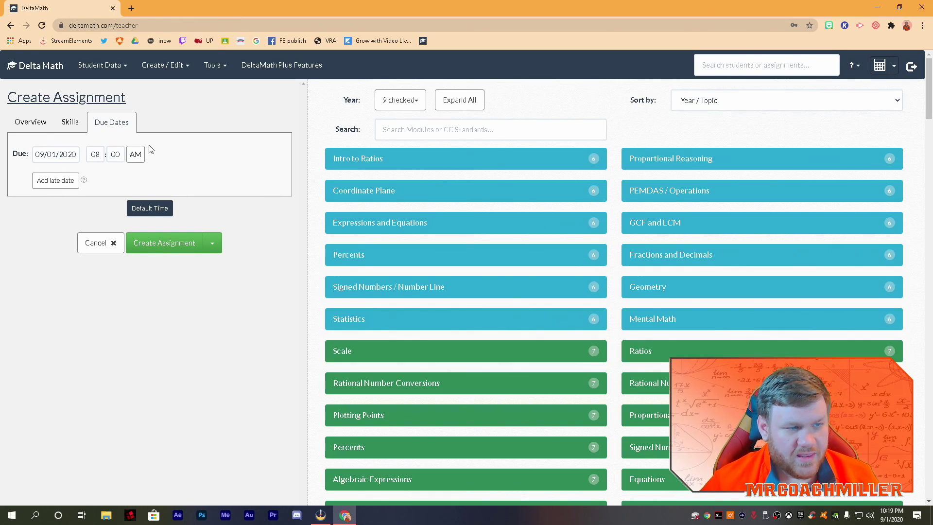
left_click(30, 124)
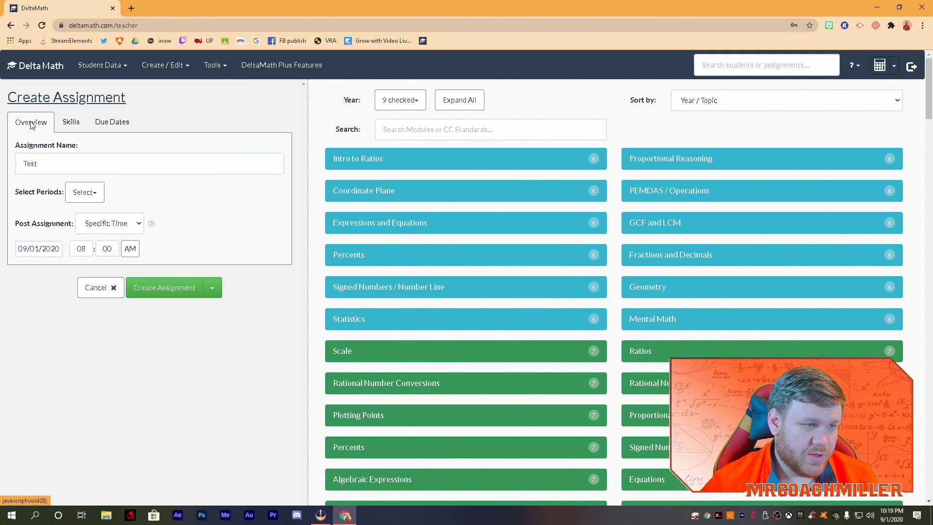
left_click(104, 65)
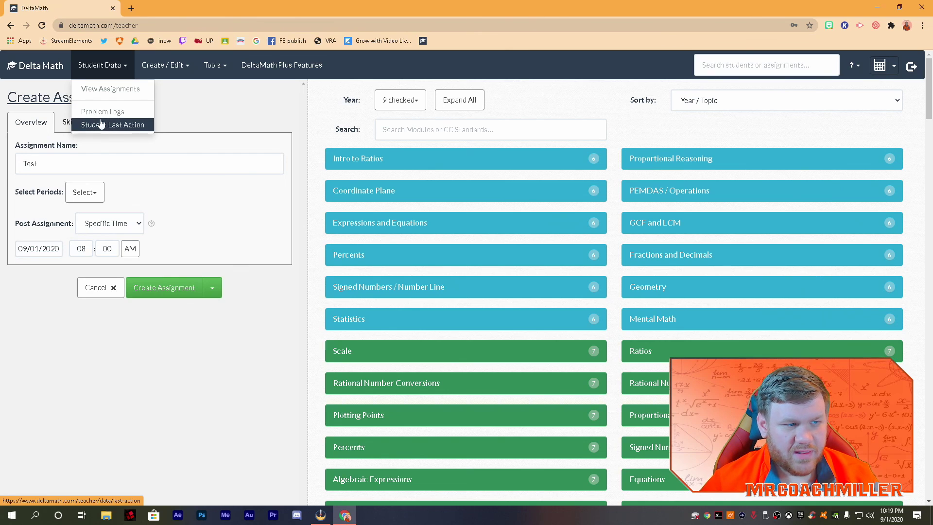
left_click(205, 104)
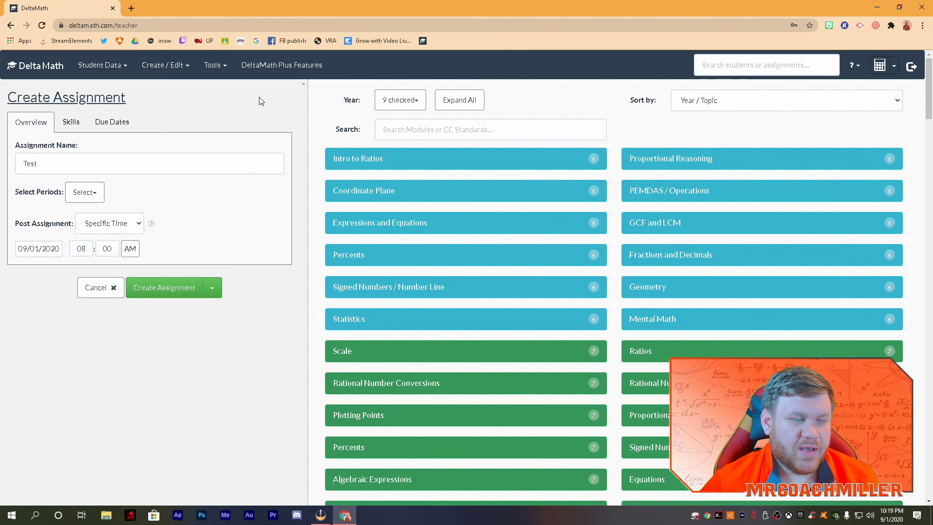